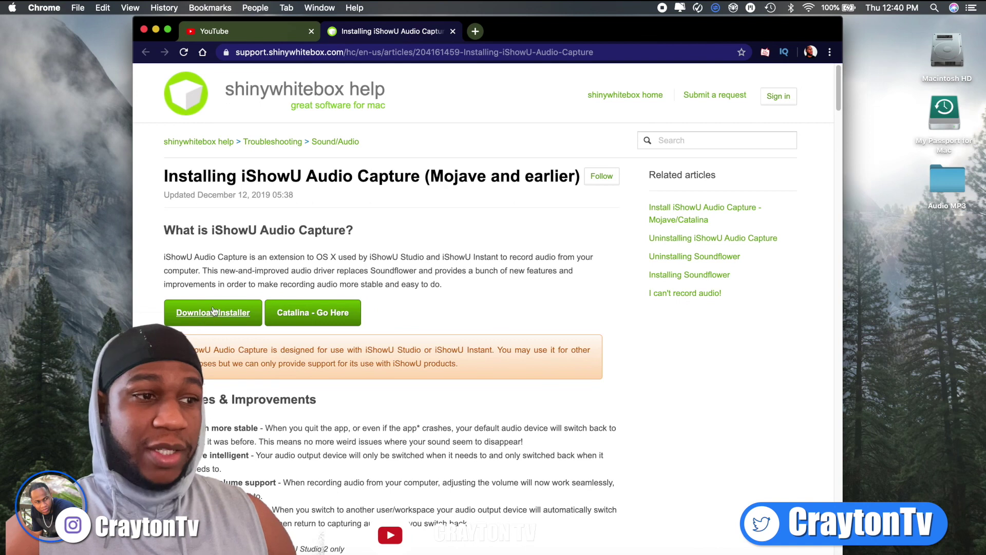
# Step: Scroll through the help article to review the iShowU Audio Capture installation steps
pyautogui.scroll(-10, 239, 288)
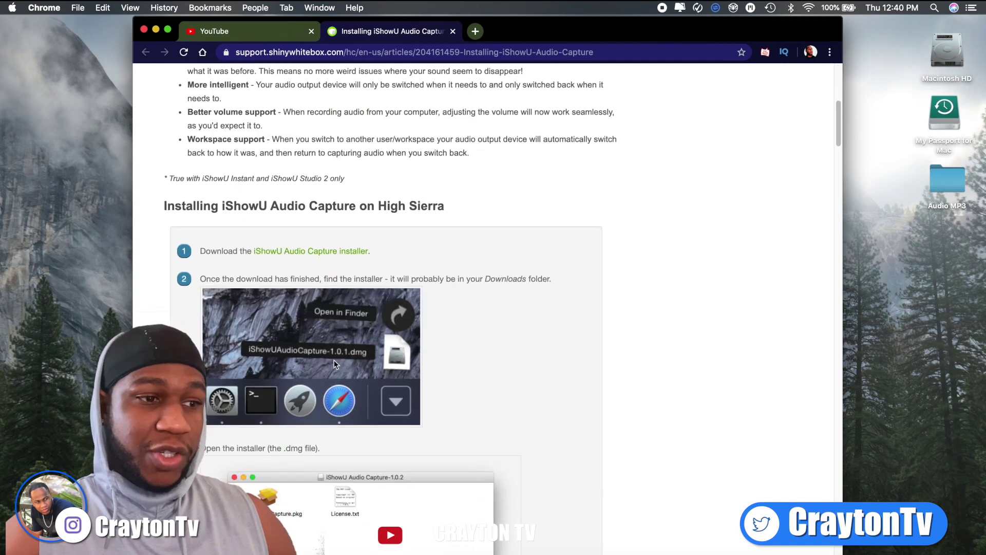
pyautogui.scroll(-18, 334, 363)
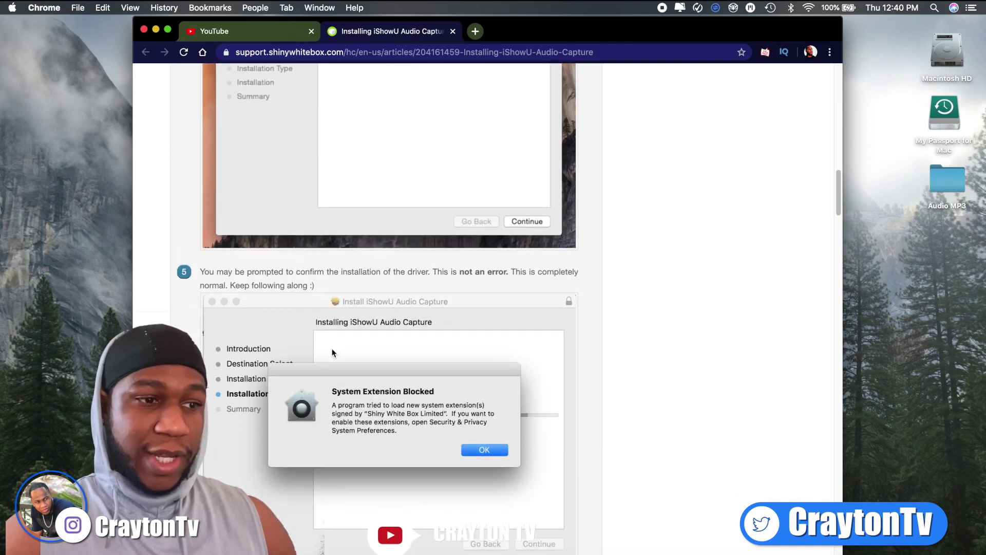
pyautogui.scroll(-15, 333, 346)
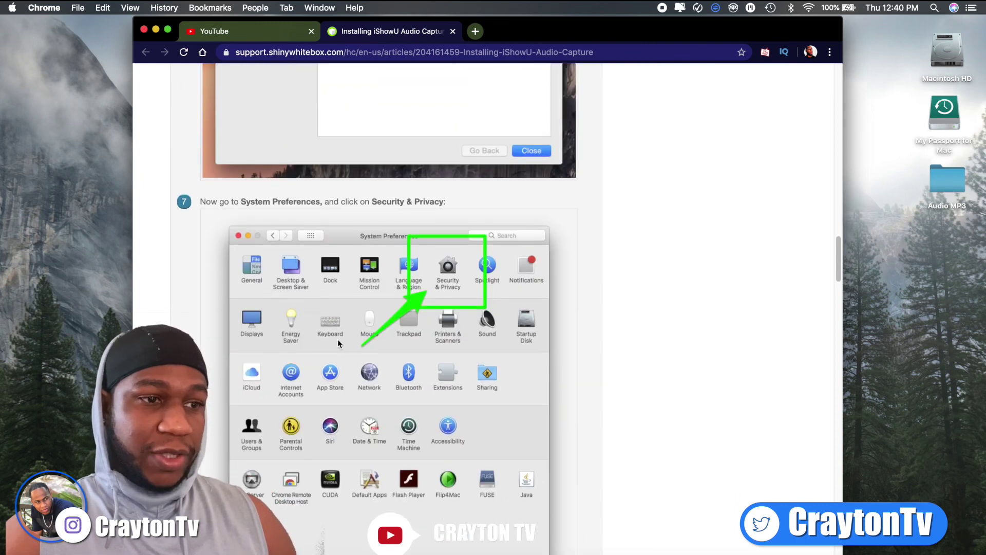
pyautogui.scroll(9, 338, 339)
pyautogui.scroll(-3, 369, 325)
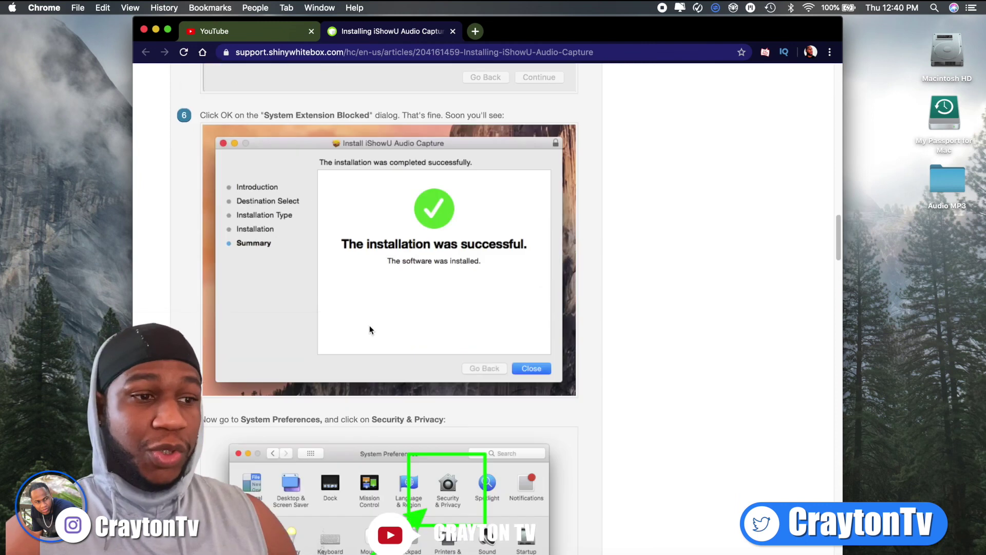
pyautogui.scroll(-3, 370, 328)
pyautogui.scroll(-1, 423, 398)
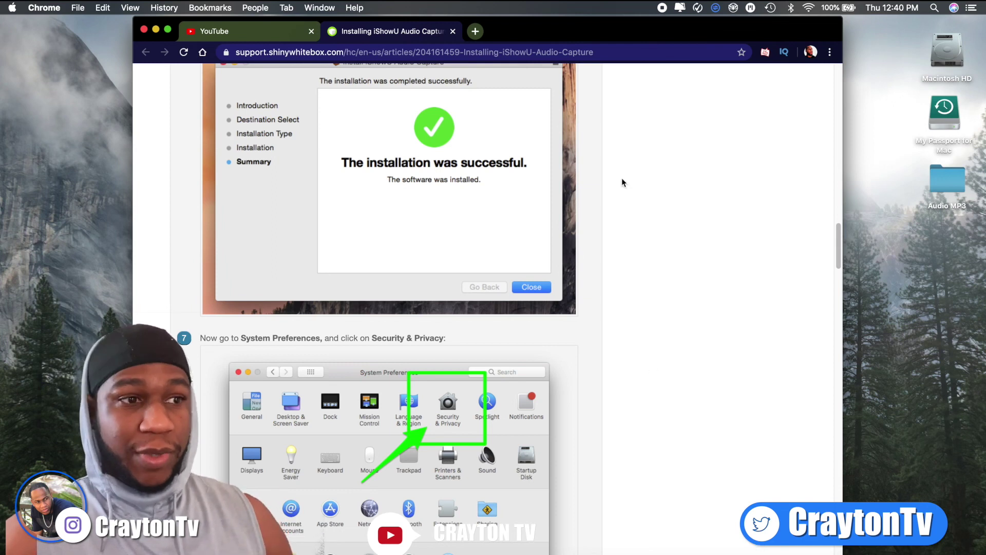
pyautogui.scroll(-4, 311, 172)
pyautogui.scroll(1, 312, 226)
pyautogui.scroll(-4, 344, 264)
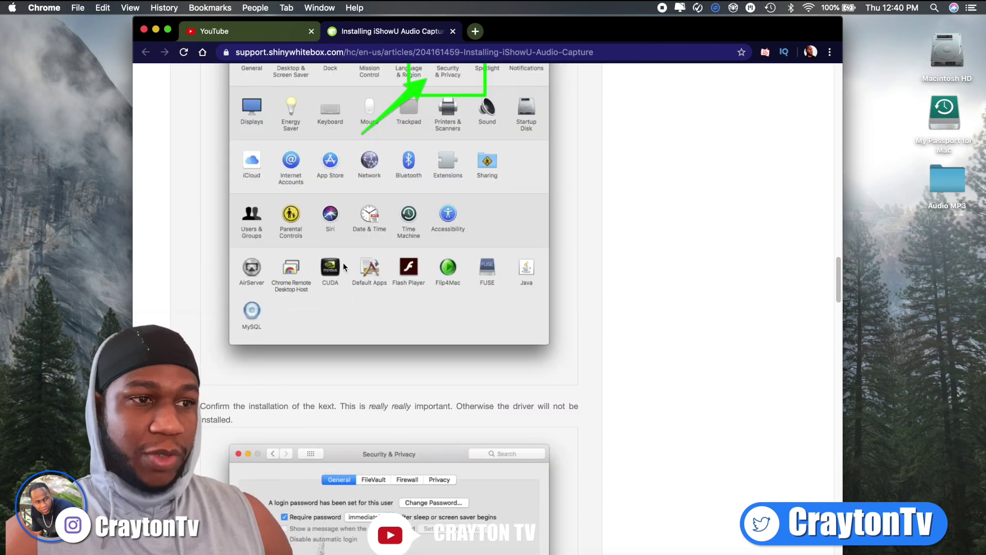
pyautogui.scroll(10, 344, 264)
pyautogui.scroll(6, 360, 267)
pyautogui.scroll(2, 244, 230)
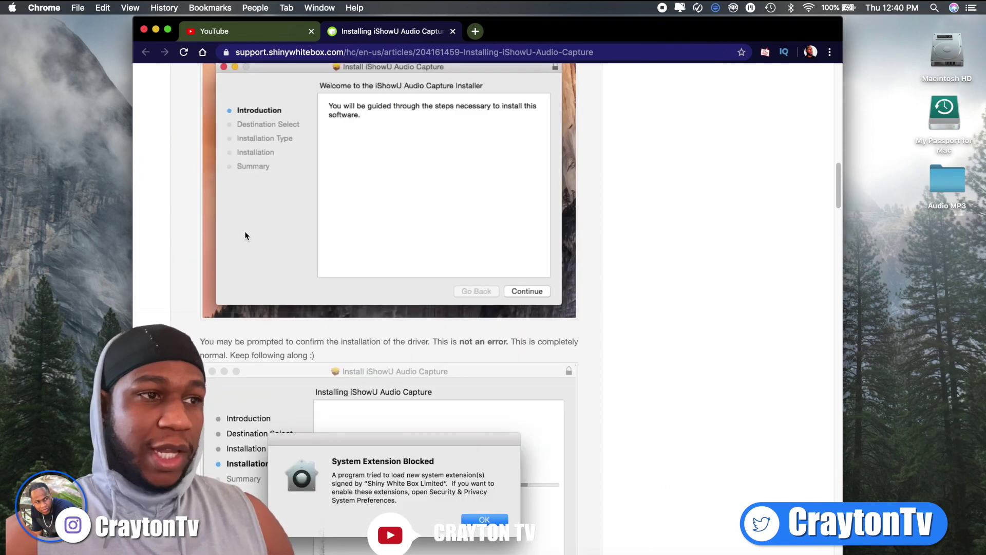
pyautogui.click(156, 30)
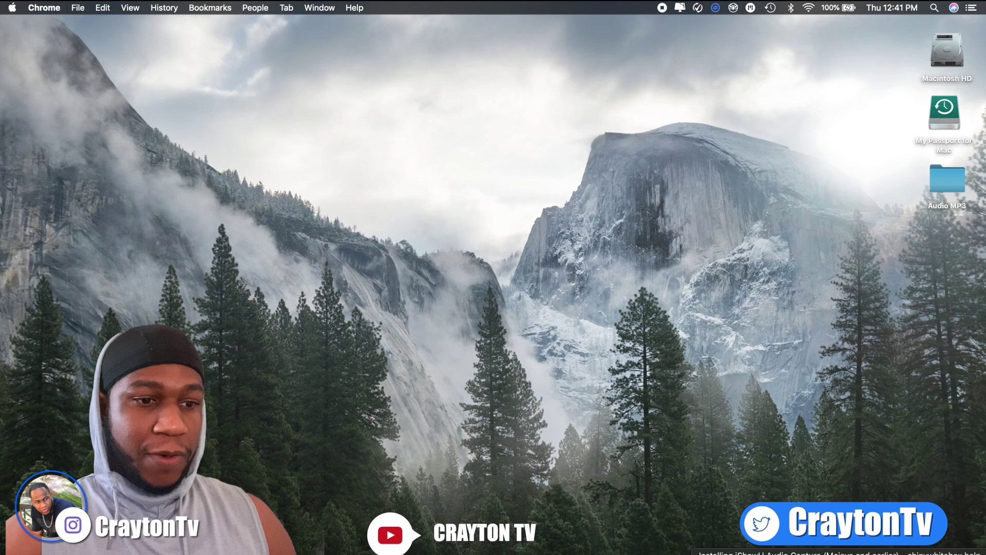
pyautogui.click(754, 552)
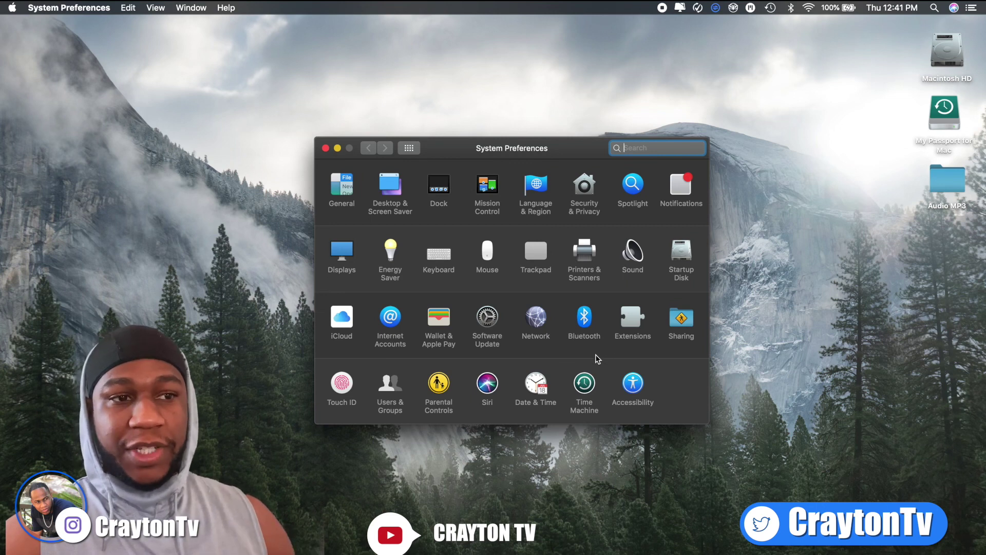
pyautogui.click(325, 148)
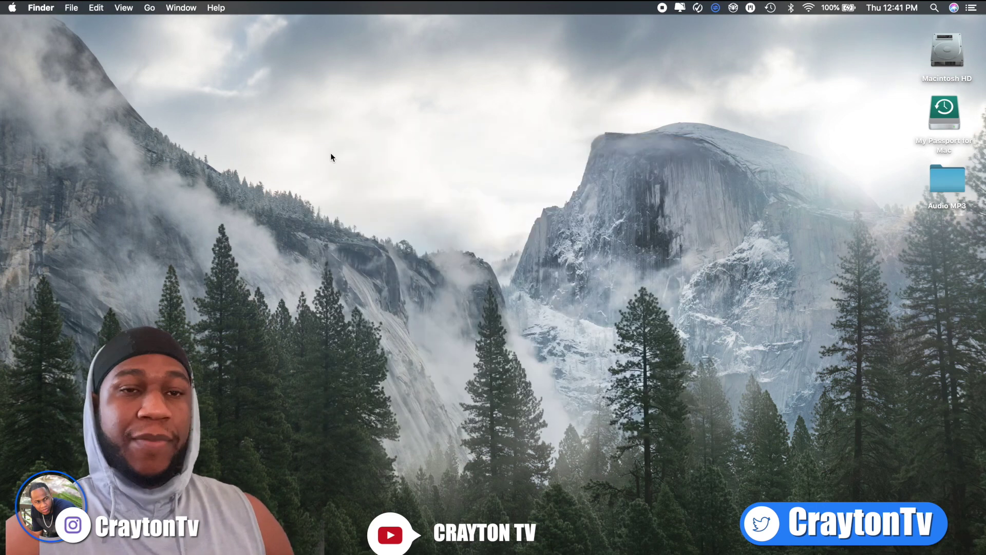
pyautogui.click(934, 8)
pyautogui.write('audio MIDI Setup')
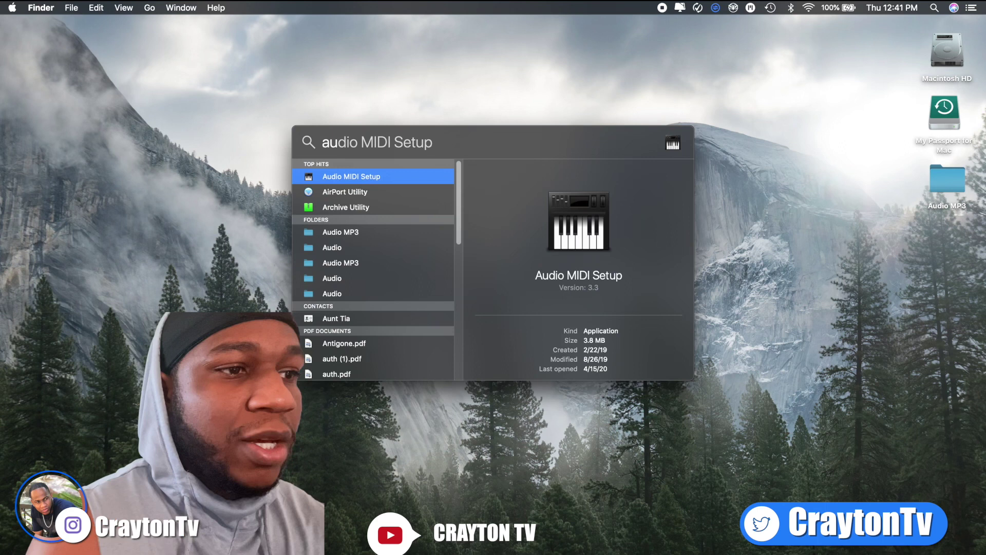
pyautogui.click(353, 177)
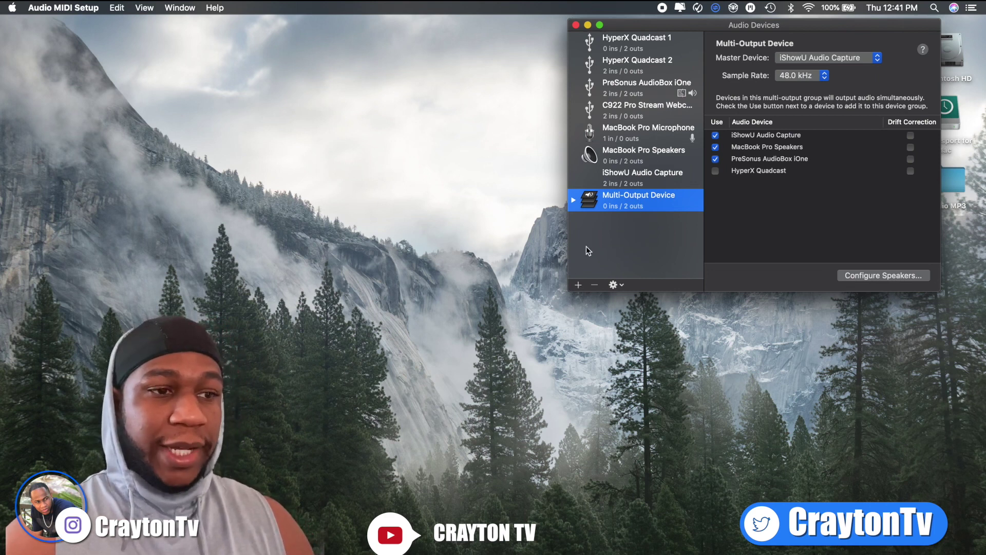
pyautogui.click(578, 285)
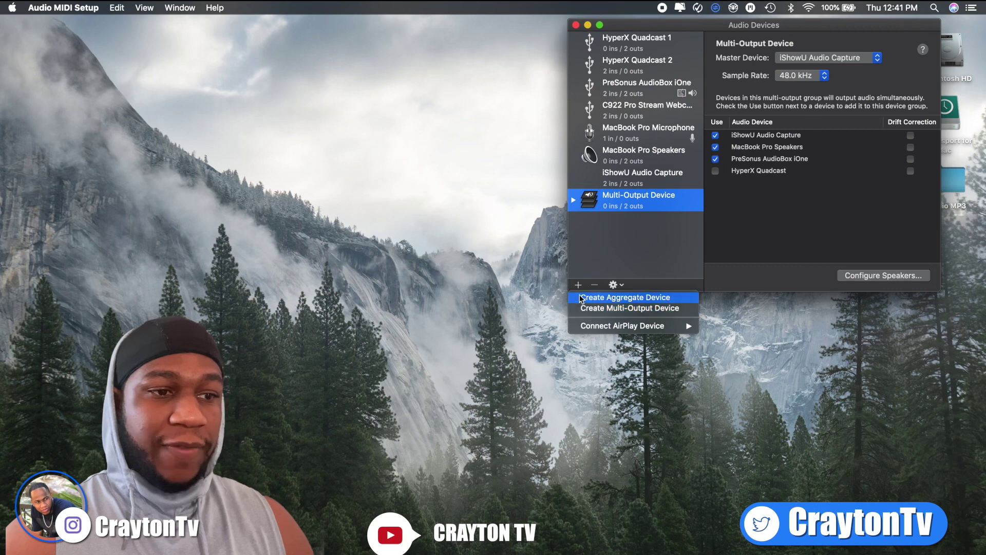
pyautogui.click(599, 251)
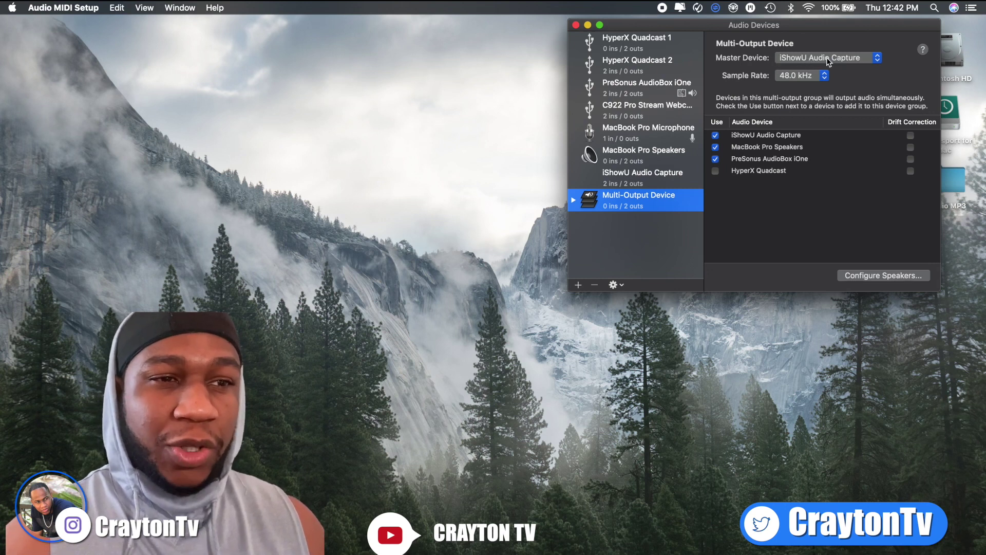
pyautogui.click(790, 75)
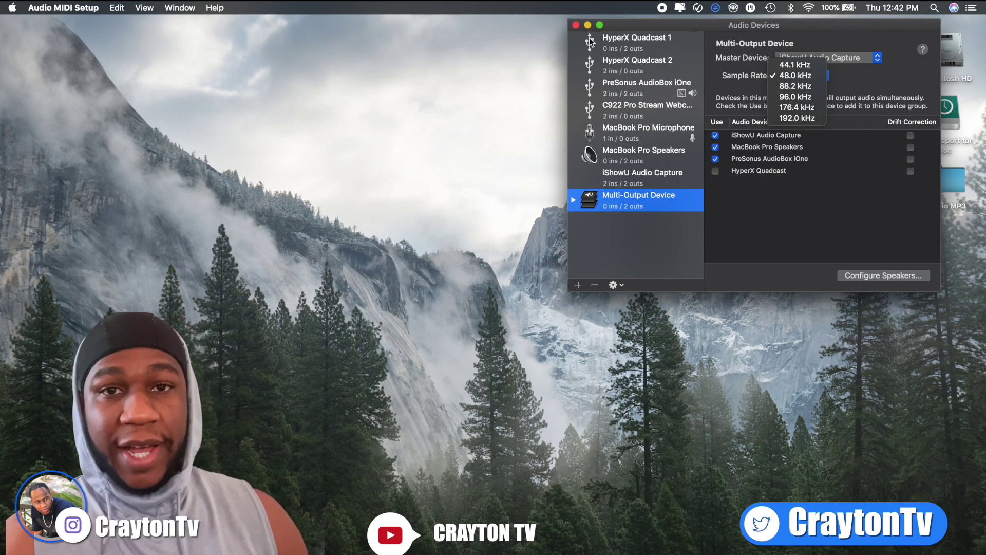
# Step: Close the audio devices window and select Multi-Output Device as the Mac's sound output
pyautogui.click(575, 24)
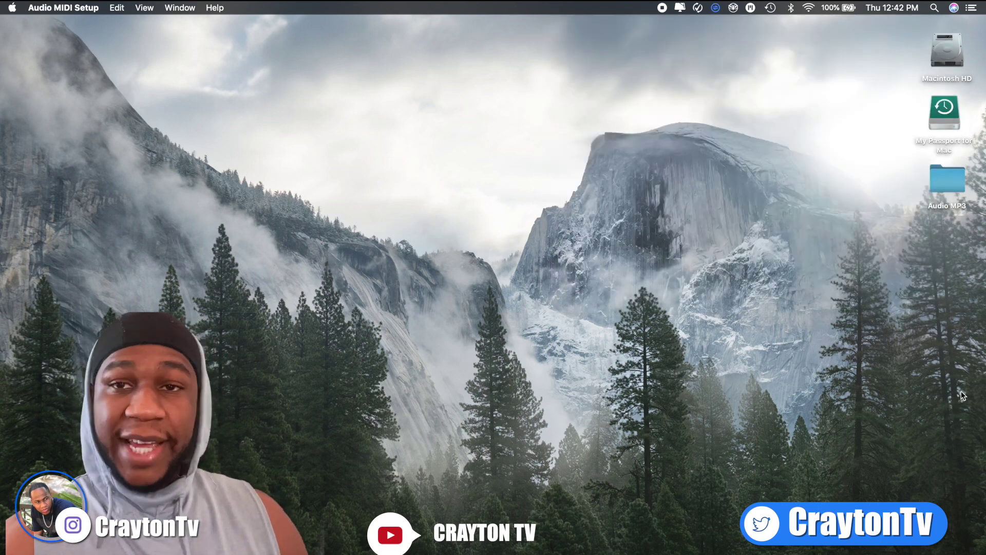
pyautogui.press('super+q')
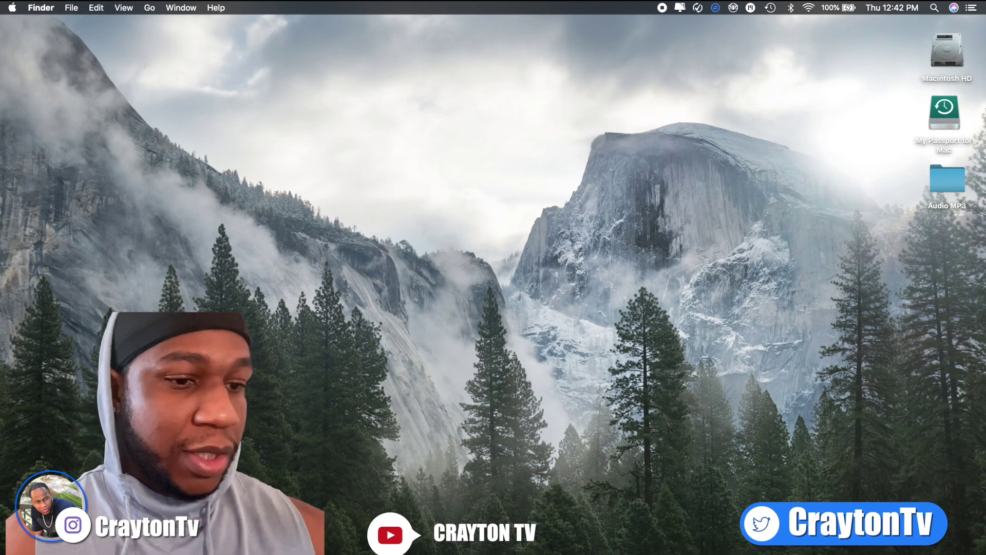
pyautogui.click(725, 553)
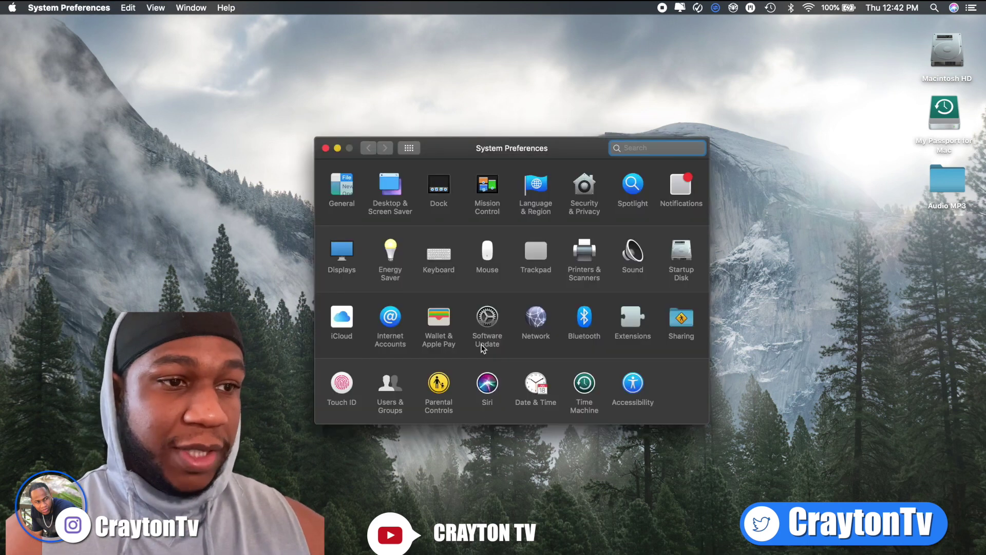
pyautogui.click(632, 256)
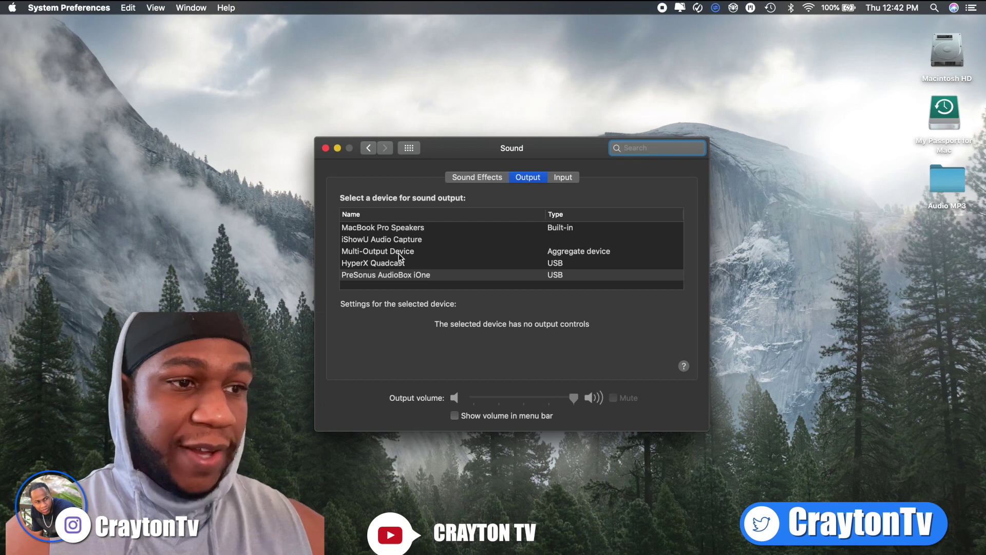
pyautogui.click(403, 252)
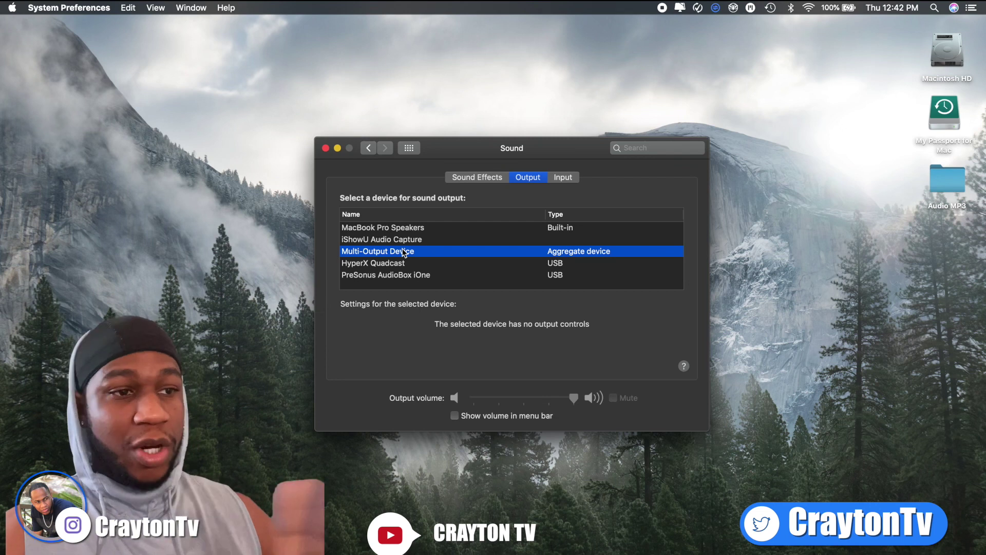
pyautogui.click(325, 149)
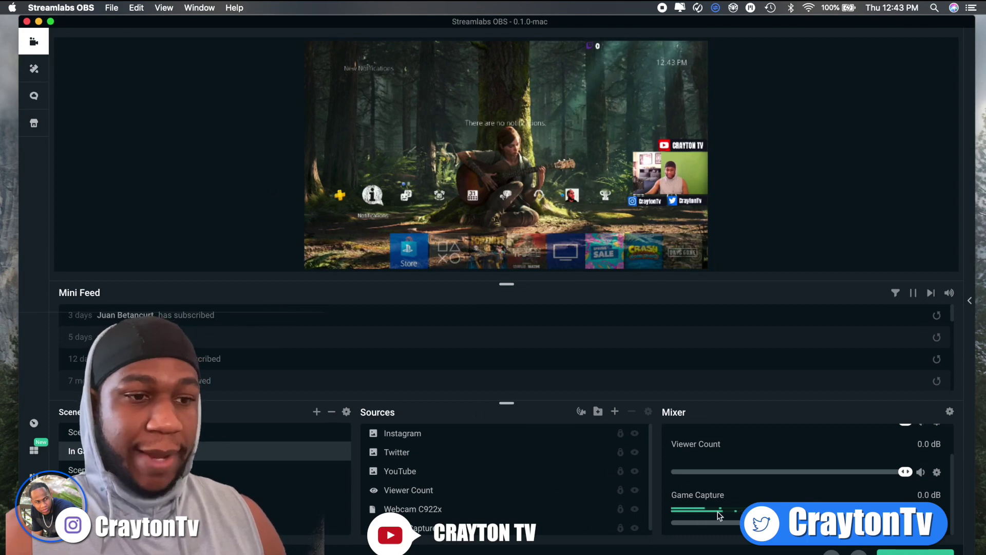
# Step: Choose iShowU Audio Capture for Mic/Auxiliary Device 2 in the Streamlabs OBS audio settings
pyautogui.scroll(2, 702, 485)
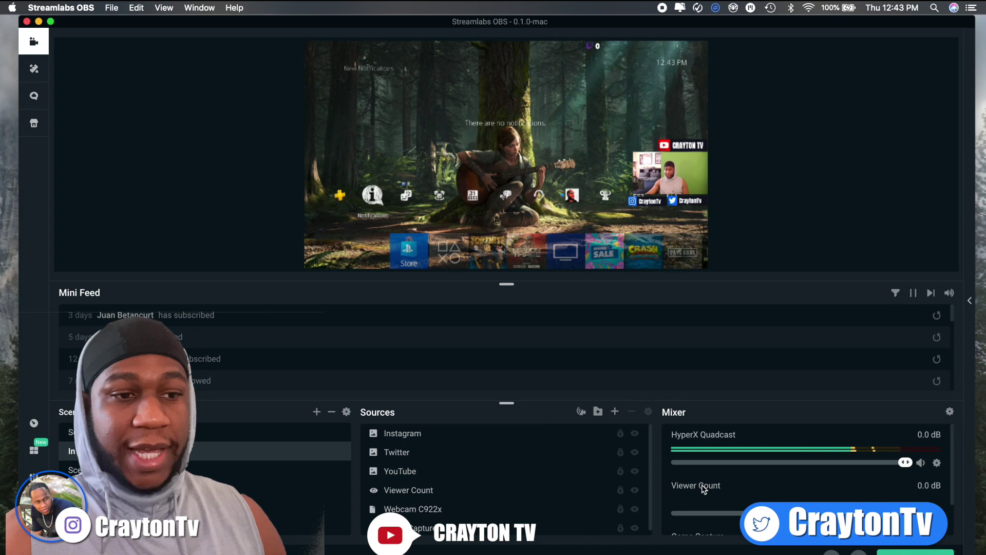
pyautogui.scroll(-2, 709, 501)
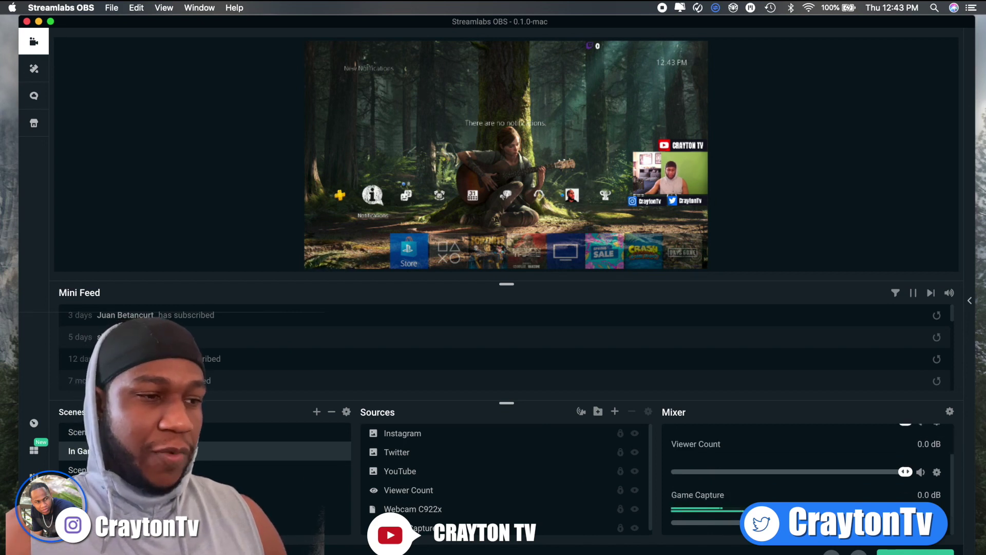
pyautogui.click(33, 500)
pyautogui.click(291, 168)
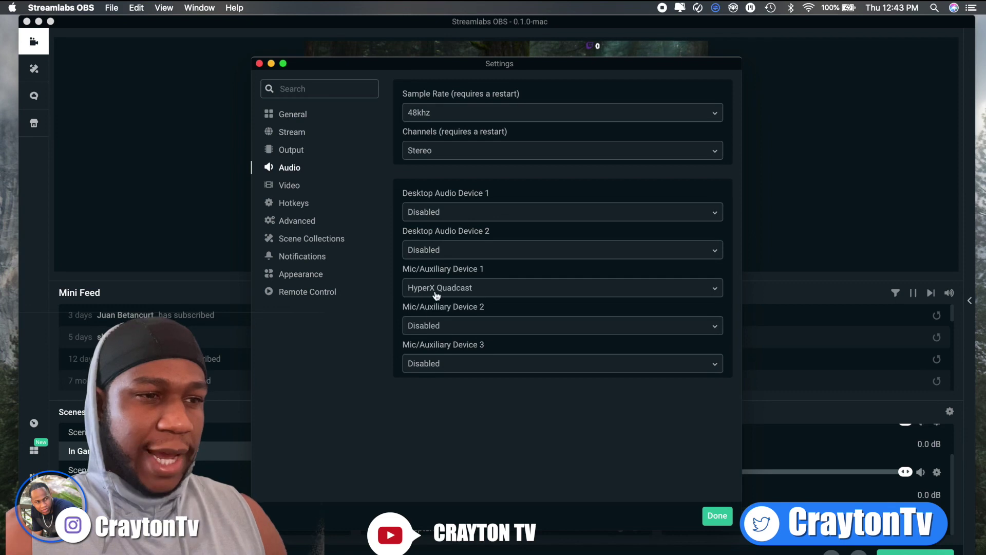
pyautogui.click(440, 327)
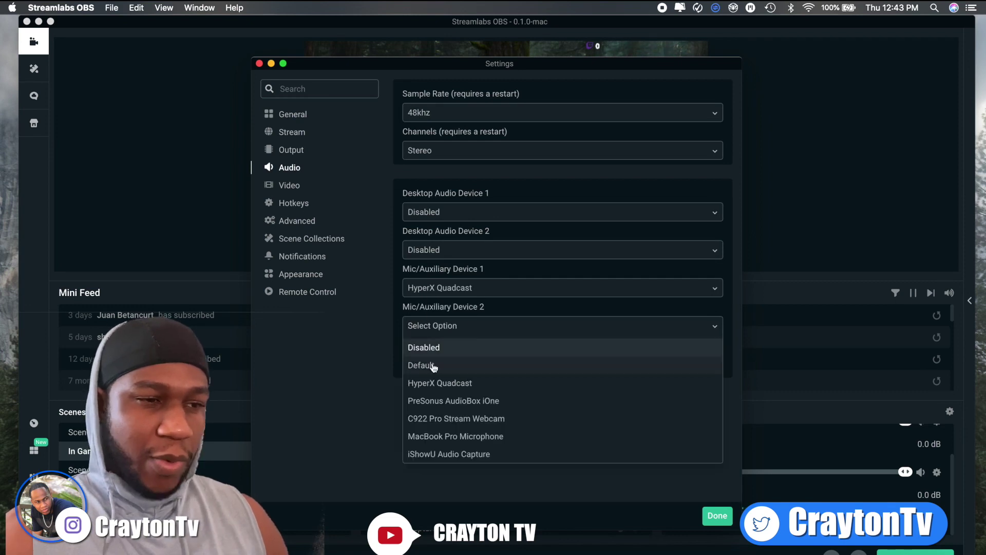
pyautogui.click(430, 454)
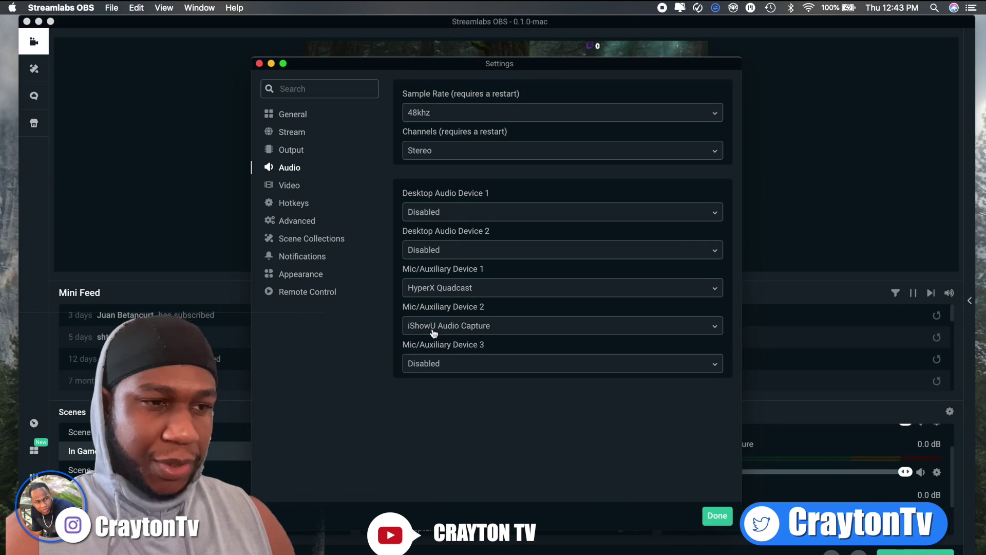
pyautogui.click(717, 516)
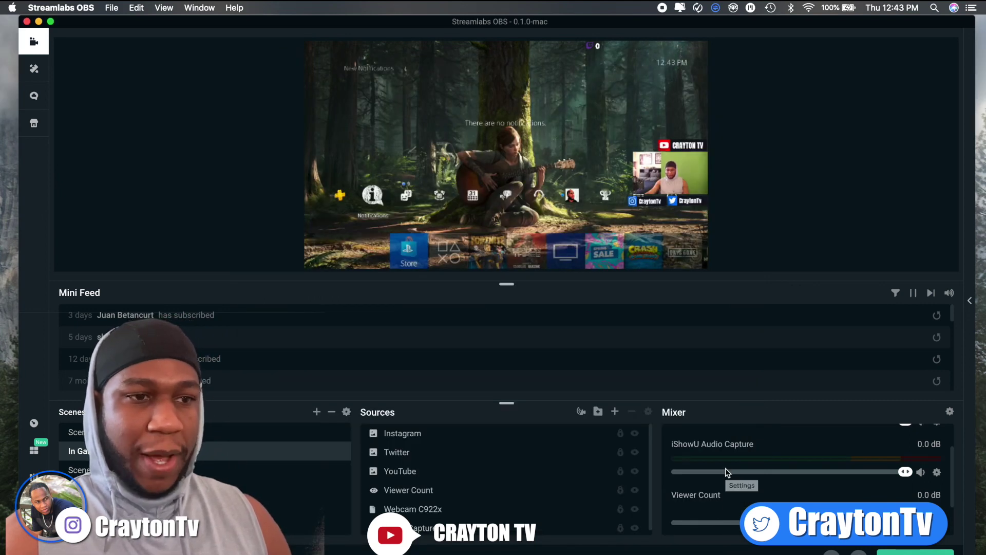
# Step: Play the Dr Tracks Green J MP3 from the Audio MP3 folder as test desktop audio
pyautogui.scroll(2, 722, 475)
pyautogui.scroll(-3, 716, 480)
pyautogui.scroll(5, 714, 482)
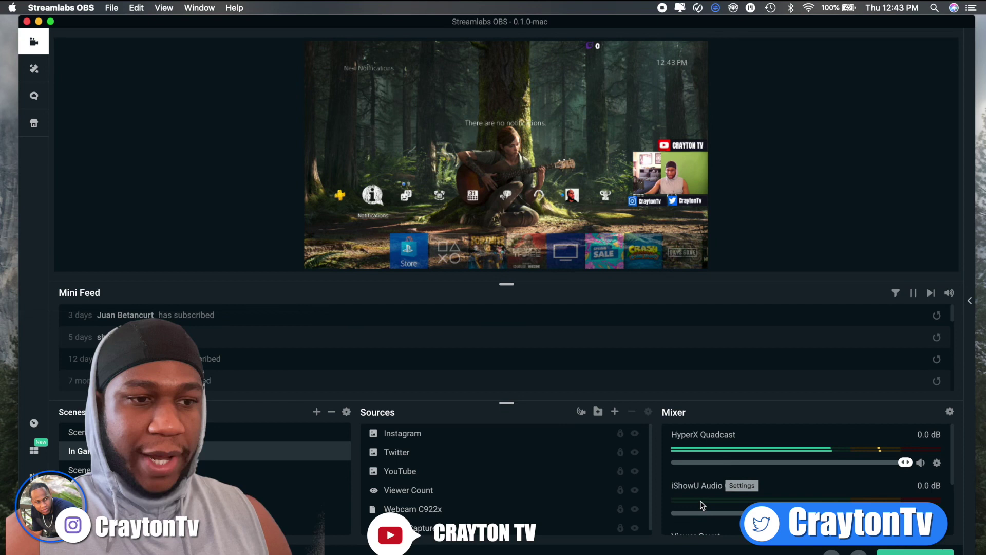
pyautogui.scroll(-2, 704, 501)
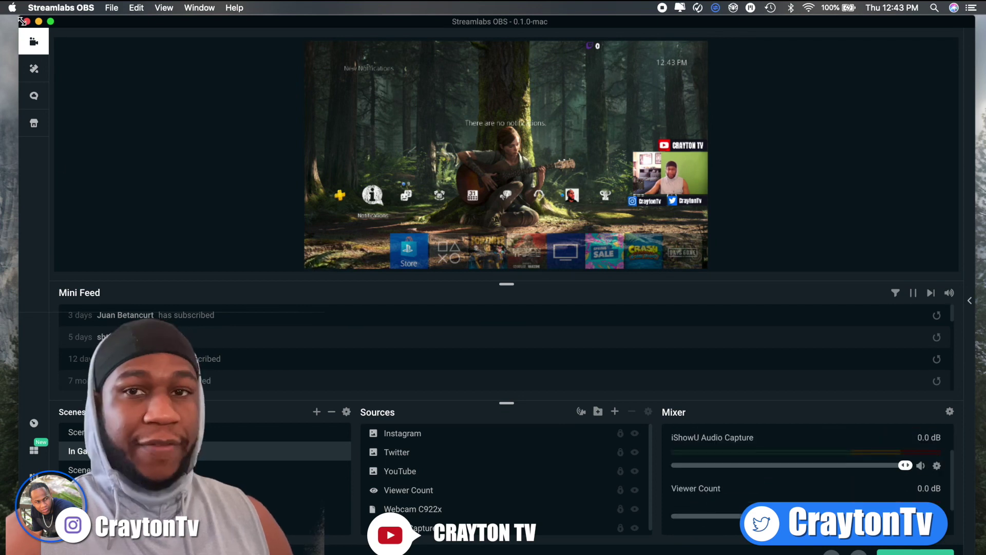
pyautogui.click(26, 21)
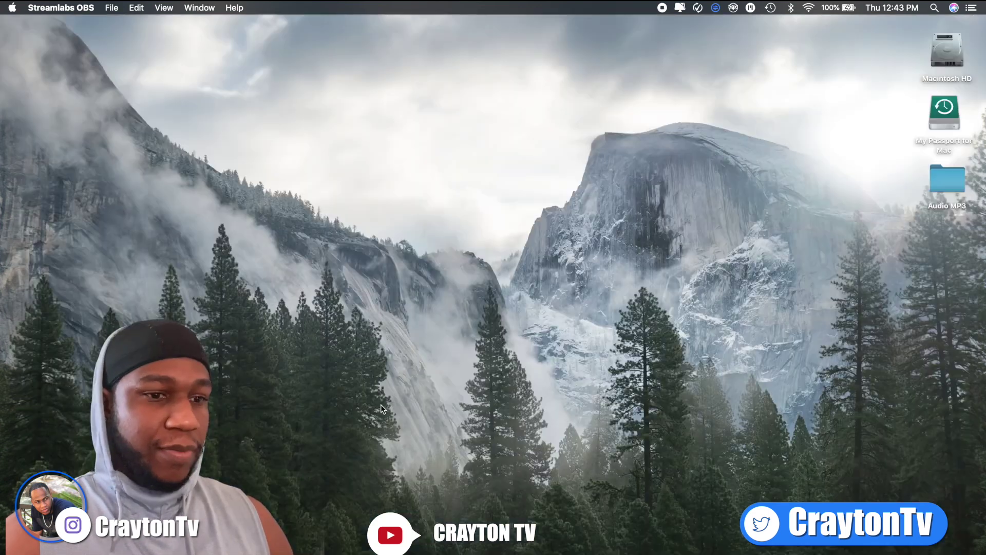
pyautogui.doubleClick(947, 180)
pyautogui.click(593, 72)
pyautogui.click(601, 68)
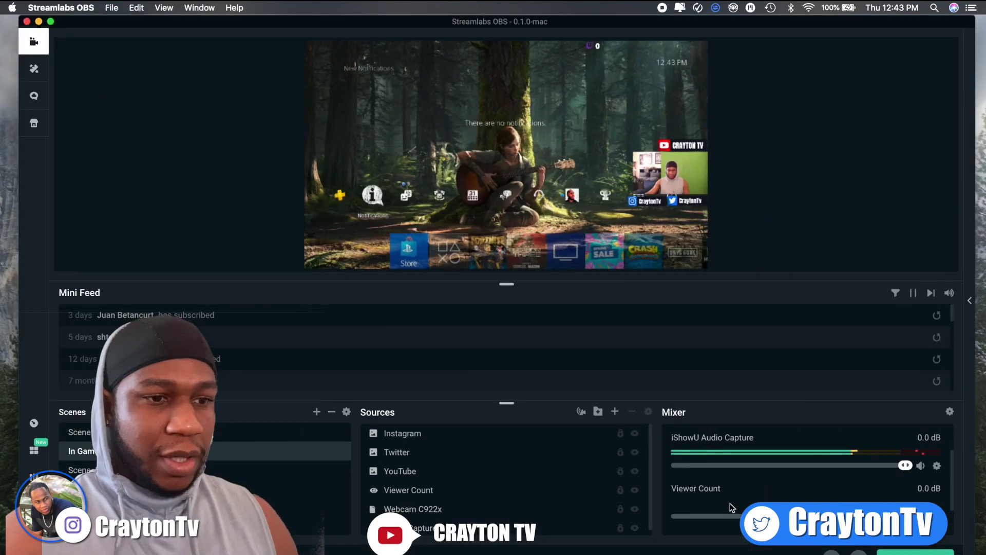
# Step: Lower the iShowU Audio Capture mixer fader to -21.0 dB, then return to the Finder desktop
pyautogui.scroll(-1, 714, 491)
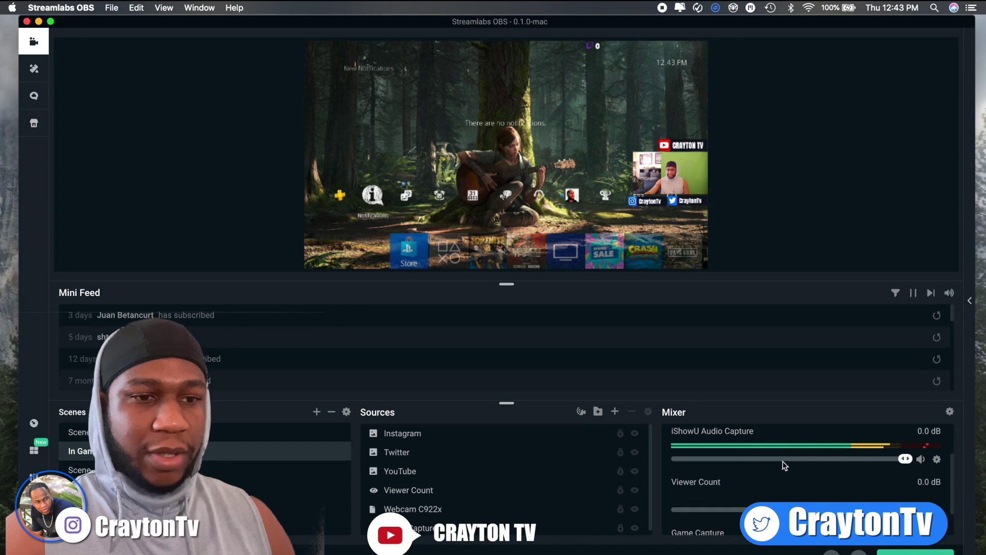
pyautogui.scroll(2, 781, 467)
pyautogui.scroll(-3, 770, 467)
pyautogui.scroll(1, 774, 459)
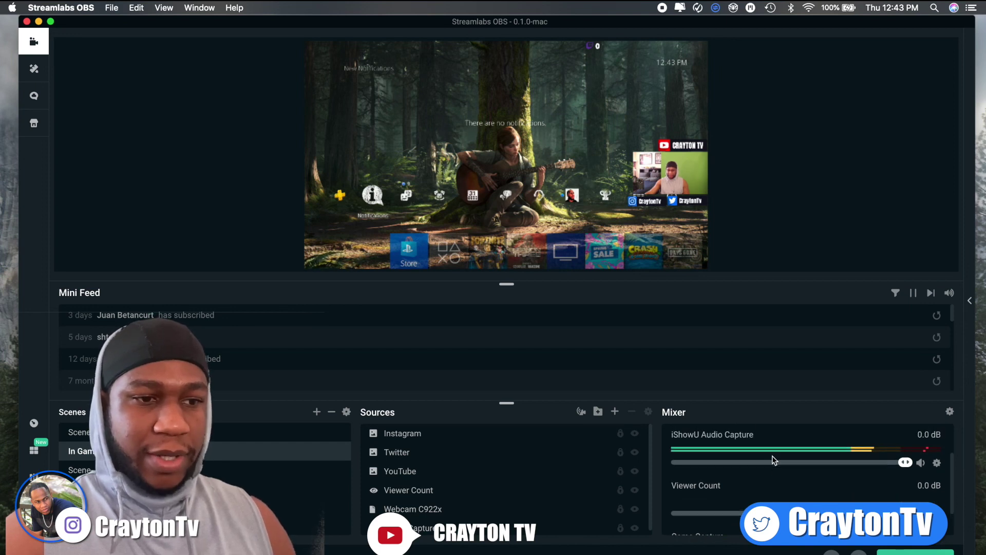
pyautogui.scroll(2, 773, 458)
pyautogui.scroll(-4, 769, 454)
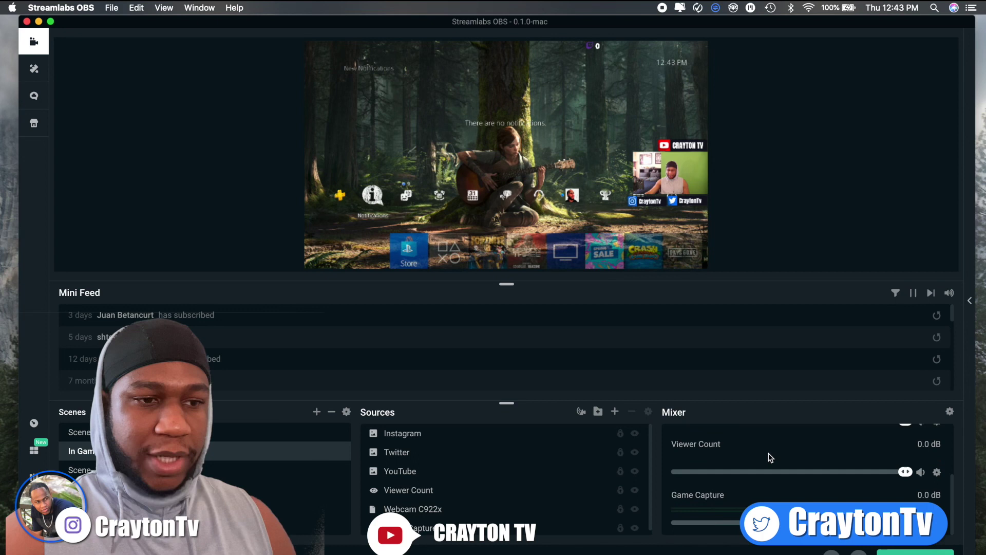
pyautogui.scroll(2, 739, 488)
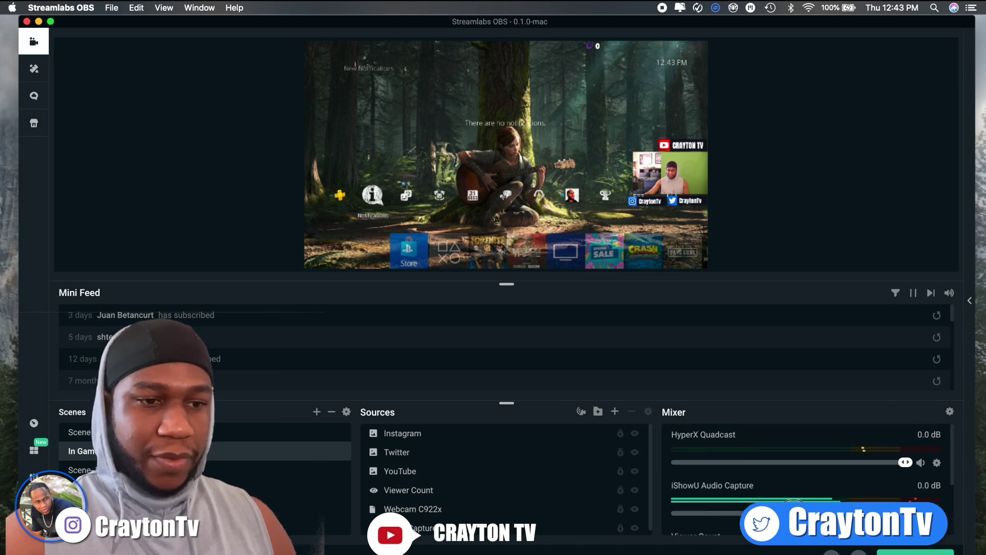
pyautogui.moveTo(905, 513); pyautogui.dragTo(770, 512)
pyautogui.scroll(-3, 745, 493)
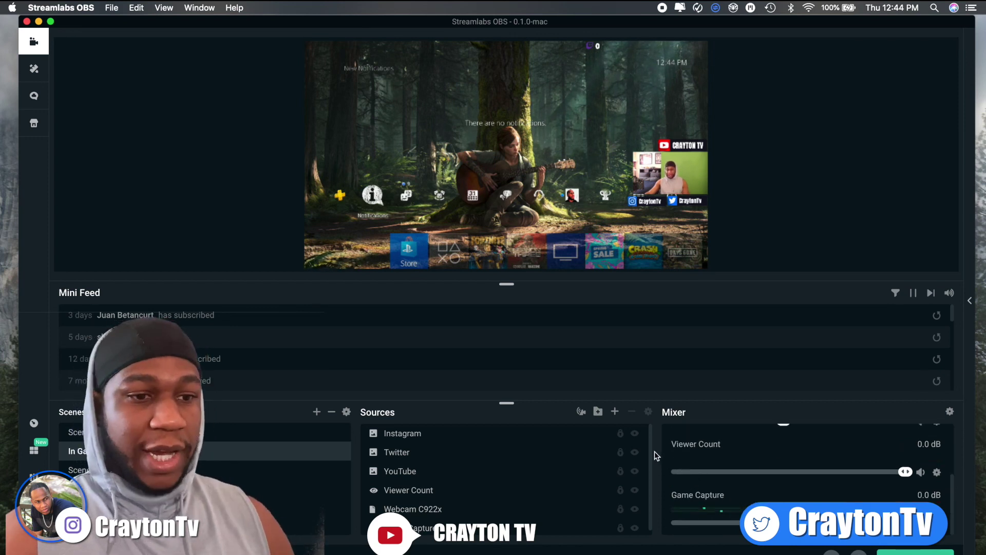
pyautogui.scroll(2, 668, 457)
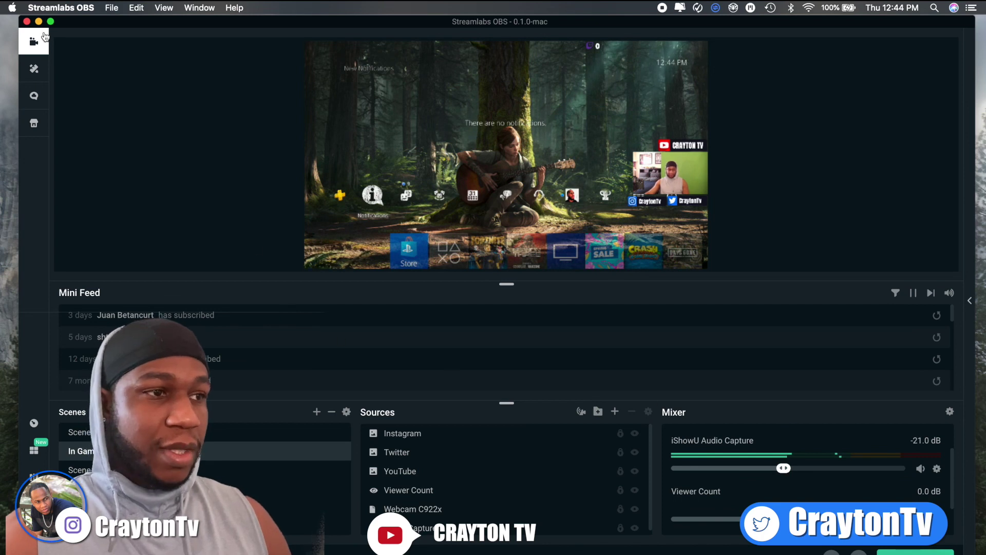
pyautogui.hotkey('ctrl', 'Left')
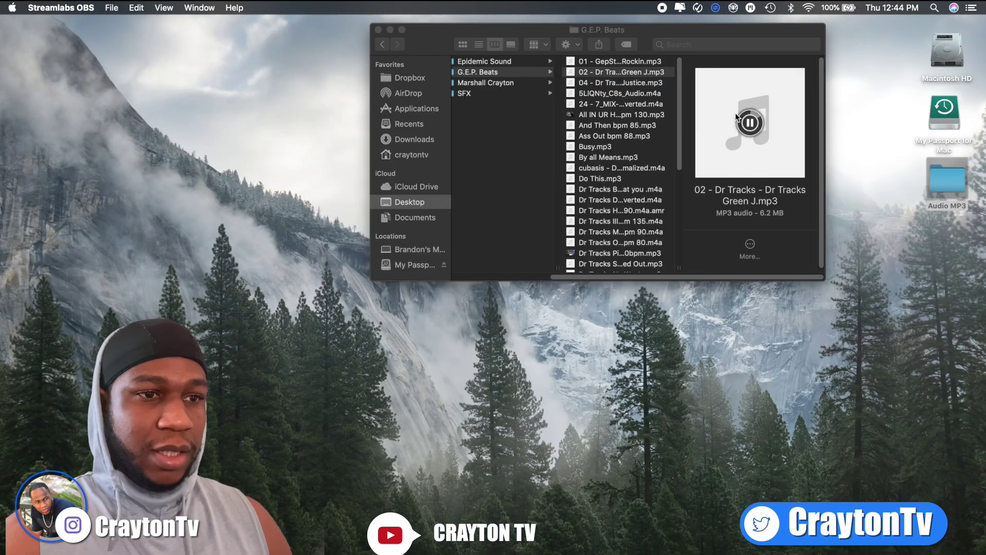
# Step: Pause the MP3 preview, close the G.E.P. Beats window and deselect everything on the desktop
pyautogui.click(749, 123)
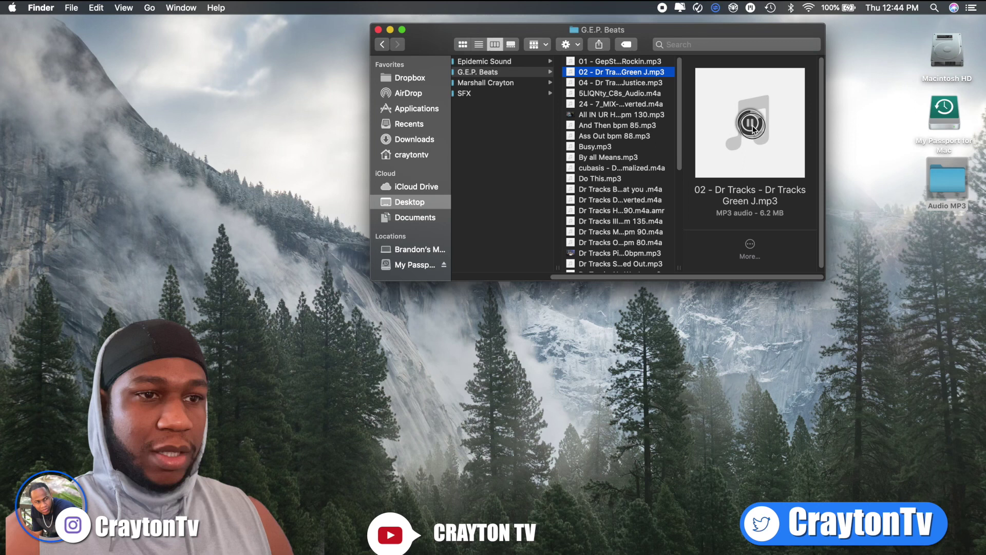
pyautogui.press('super+w')
pyautogui.click(739, 277)
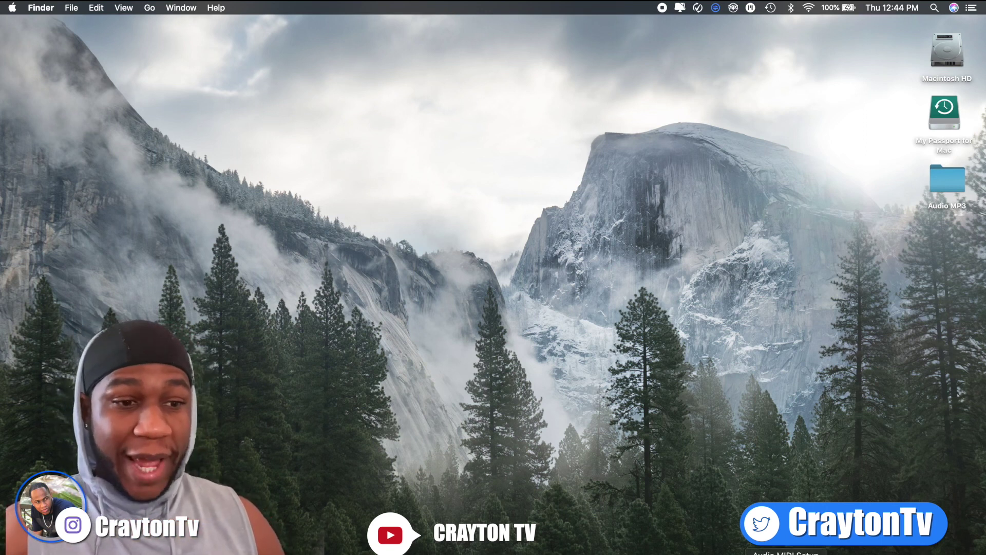
# Step: Switch the Mac's sound output to PreSonus AudioBox iOne in the Sound preferences
pyautogui.click(721, 551)
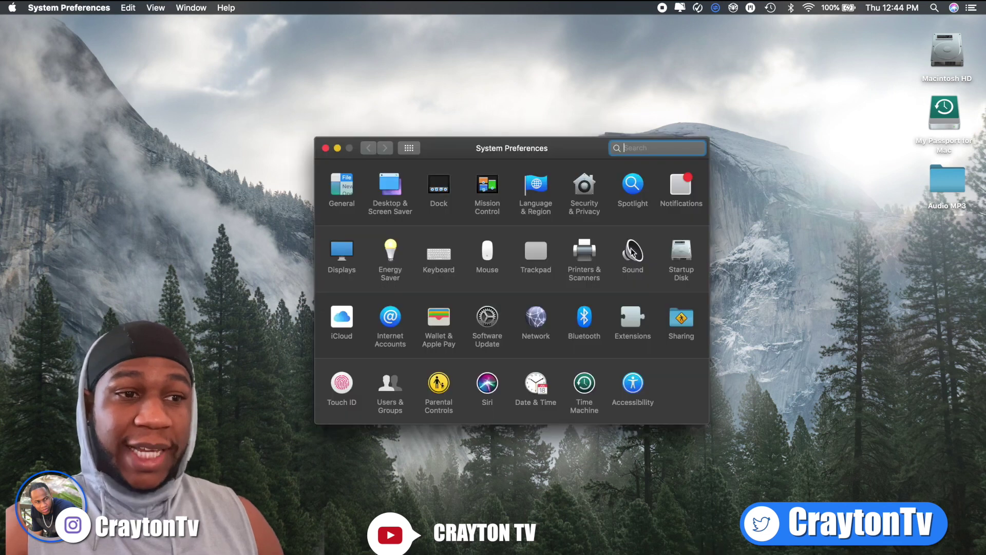
pyautogui.click(634, 251)
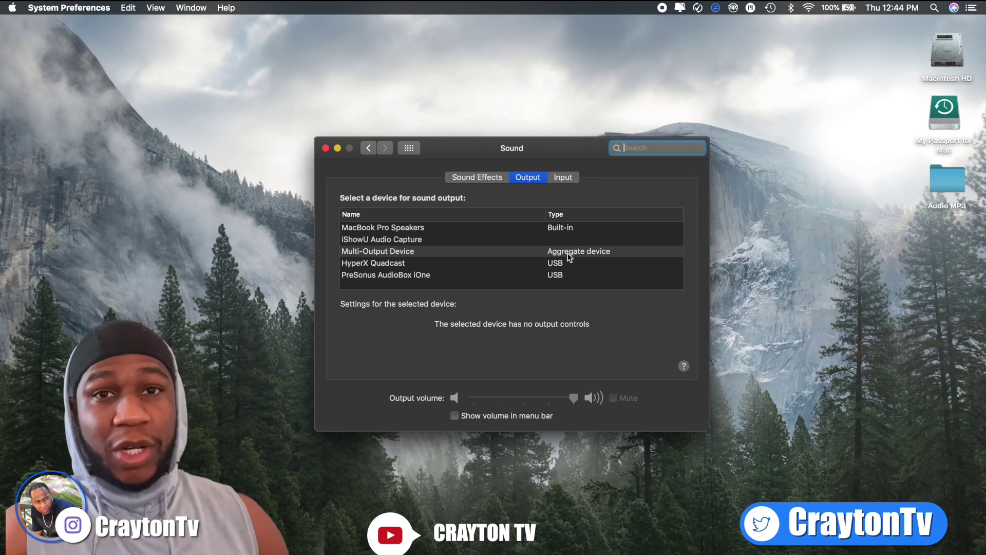
pyautogui.click(424, 275)
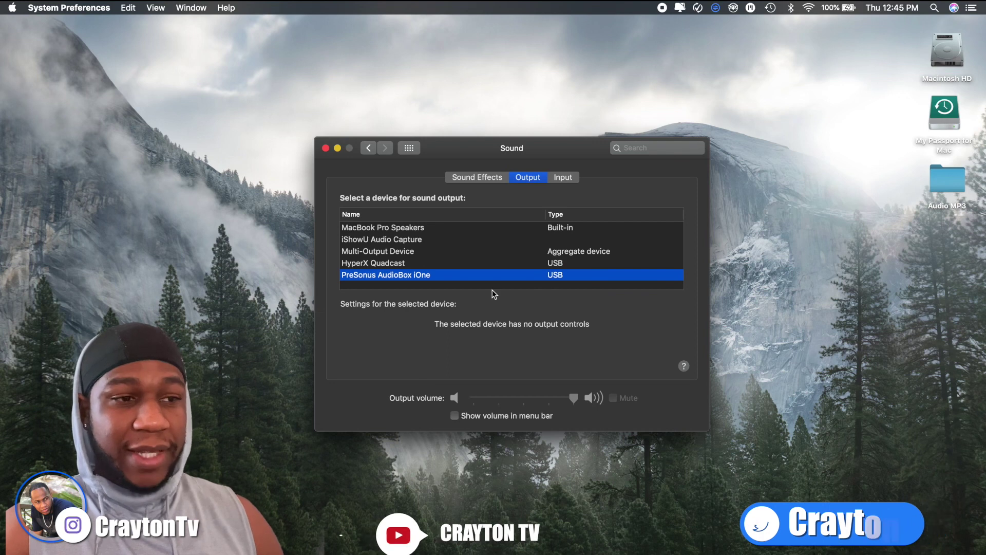
pyautogui.click(326, 148)
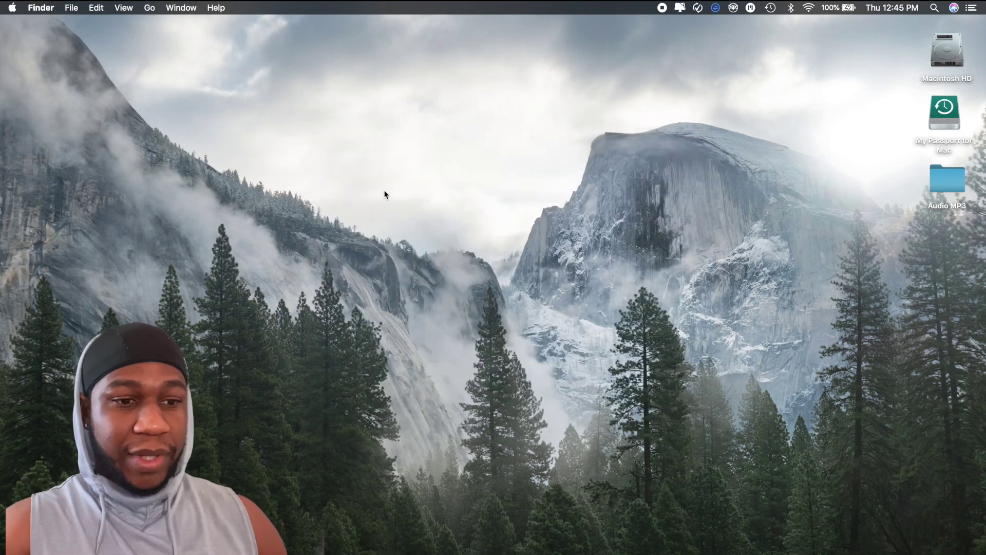